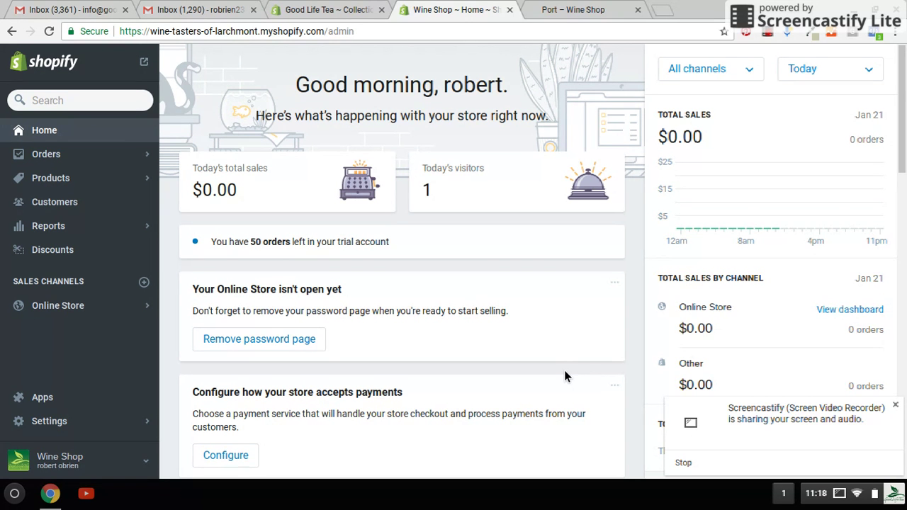
# - Return to the Wine Shop storefront home page and browse its banners and product grid
pyautogui.click(569, 15)
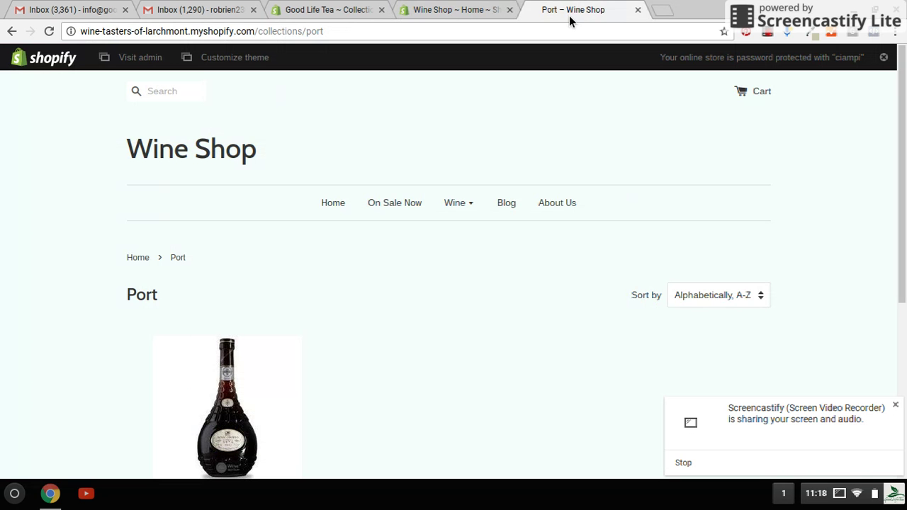
pyautogui.click(331, 206)
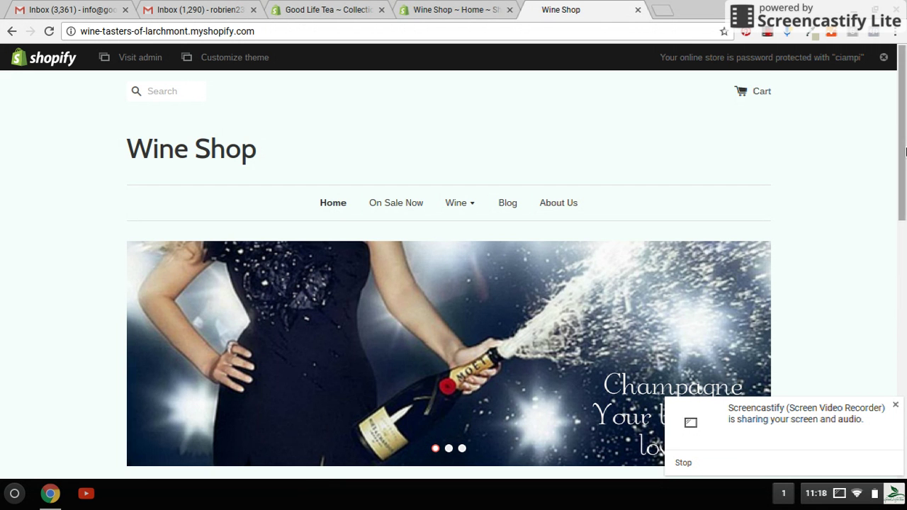
pyautogui.scroll(-4, 904, 142)
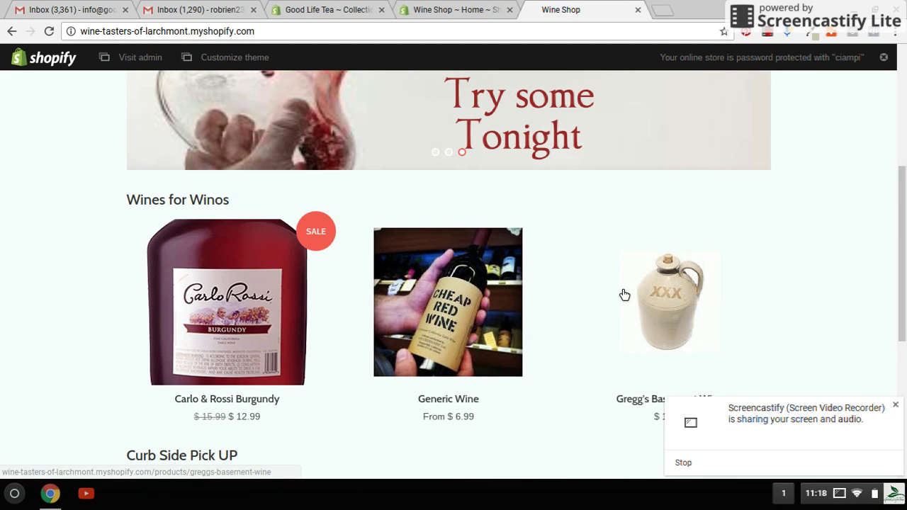
pyautogui.moveTo(904, 206); pyautogui.dragTo(900, 114)
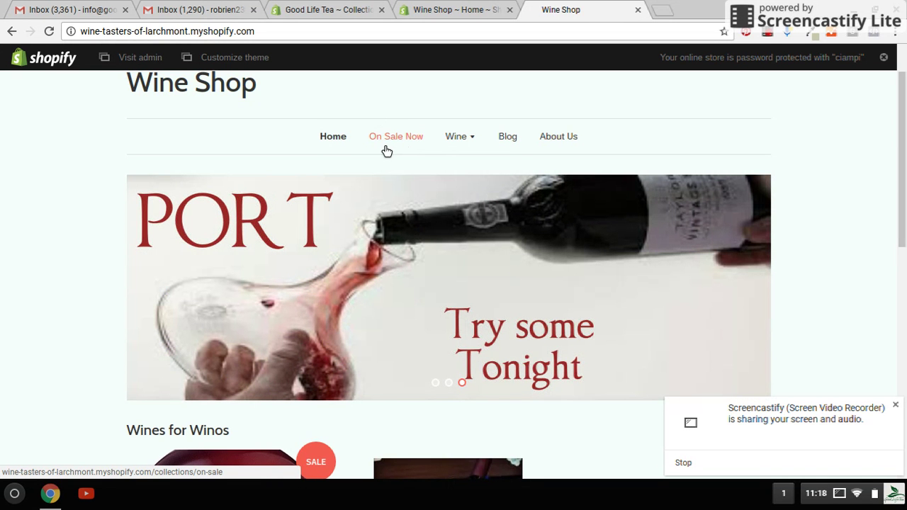
pyautogui.moveTo(468, 146)
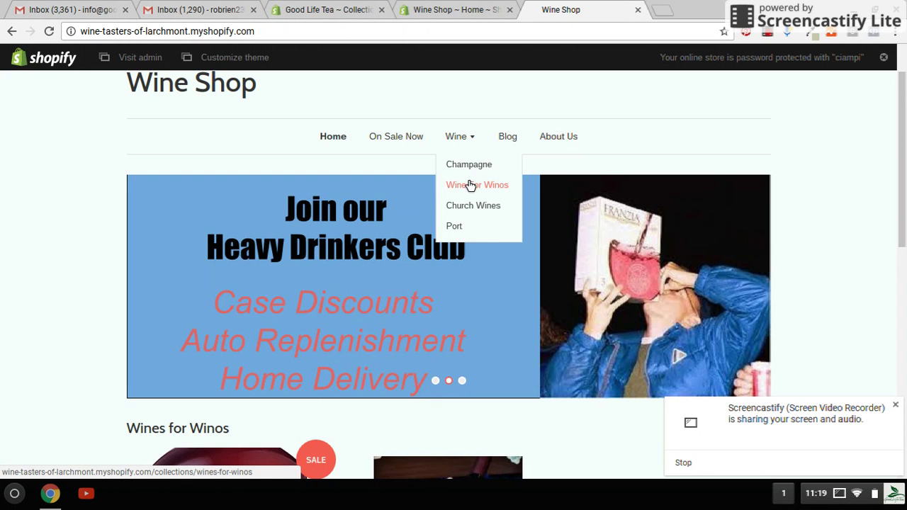
# - Browse the Wines for Winos collection, then return to the Wine Shop admin home dashboard
pyautogui.click(470, 185)
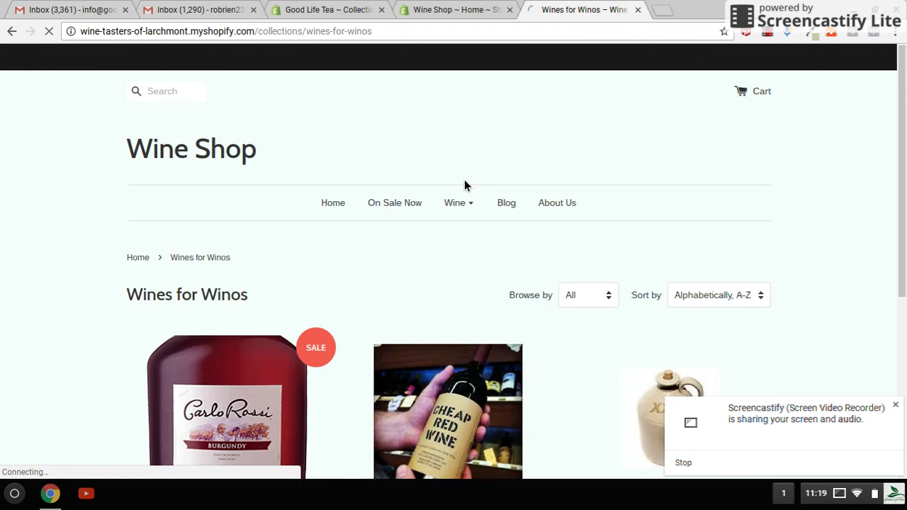
pyautogui.scroll(-2, 897, 220)
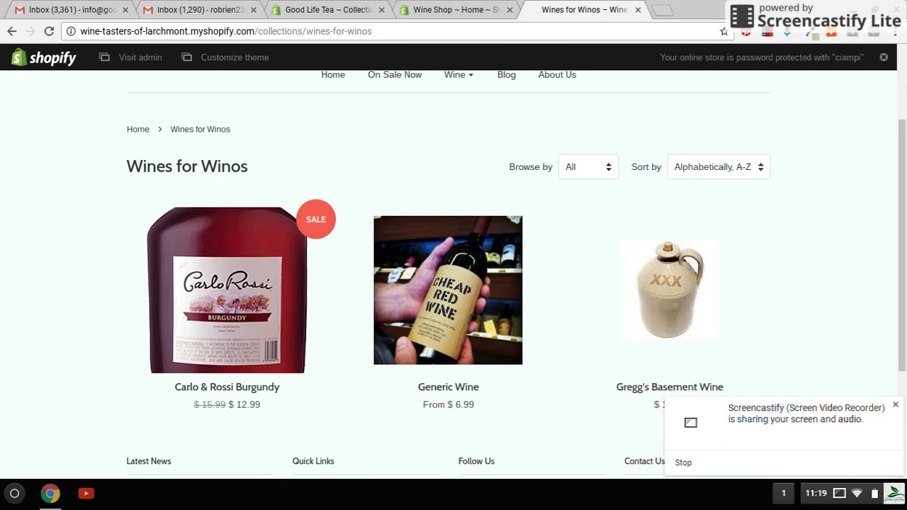
pyautogui.scroll(2, 453, 284)
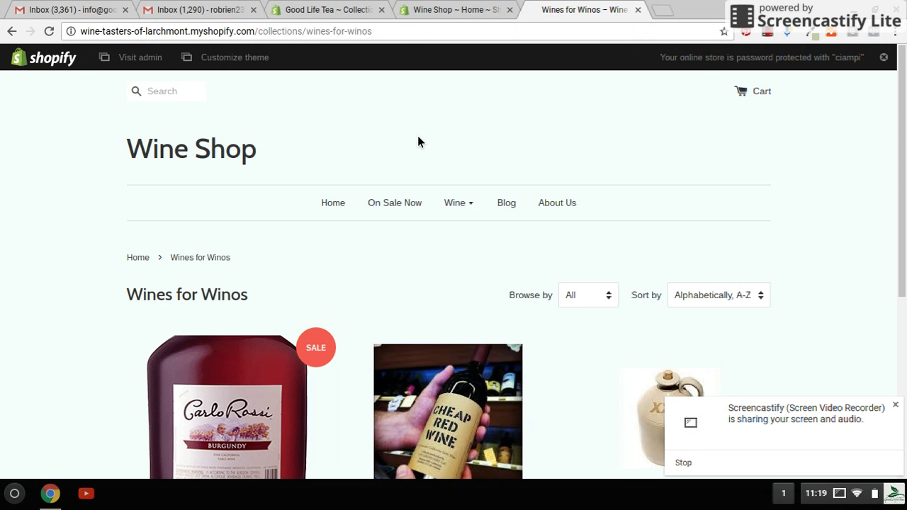
pyautogui.click(442, 16)
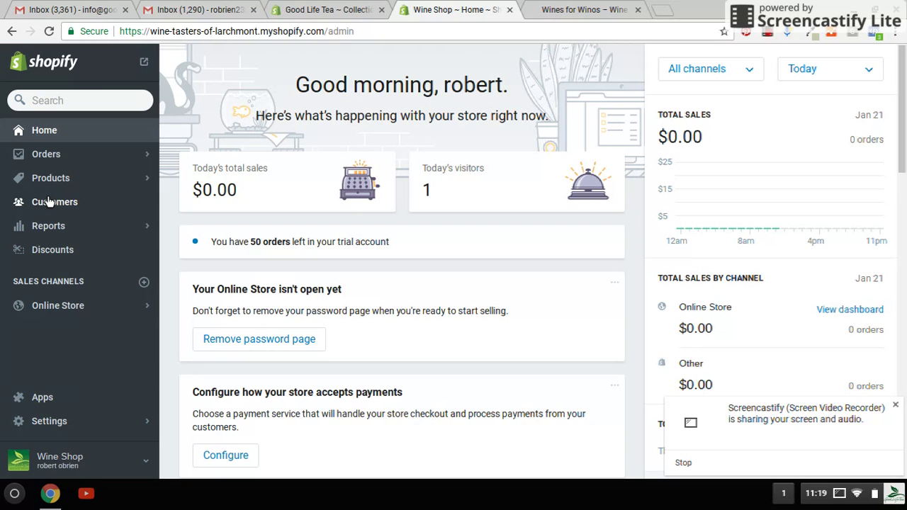
# - Open Expensive Delicious Port from the admin Products list
pyautogui.click(76, 178)
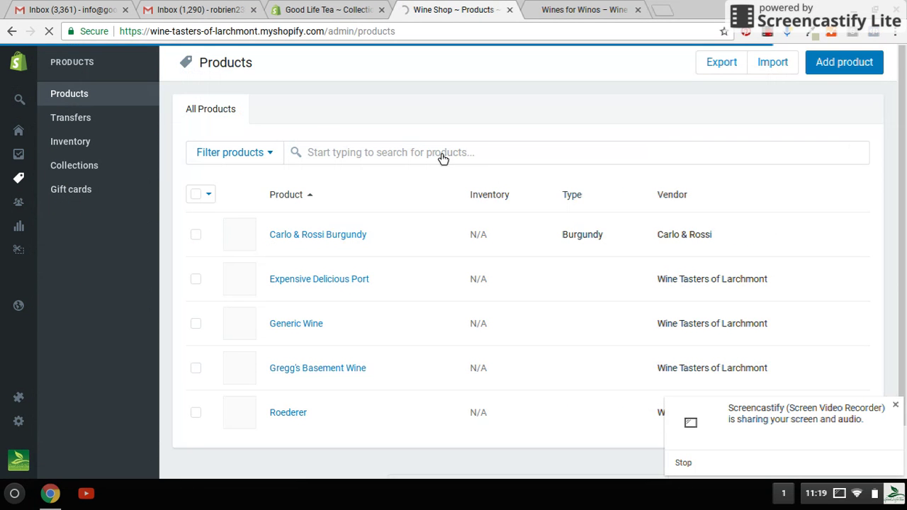
pyautogui.click(330, 282)
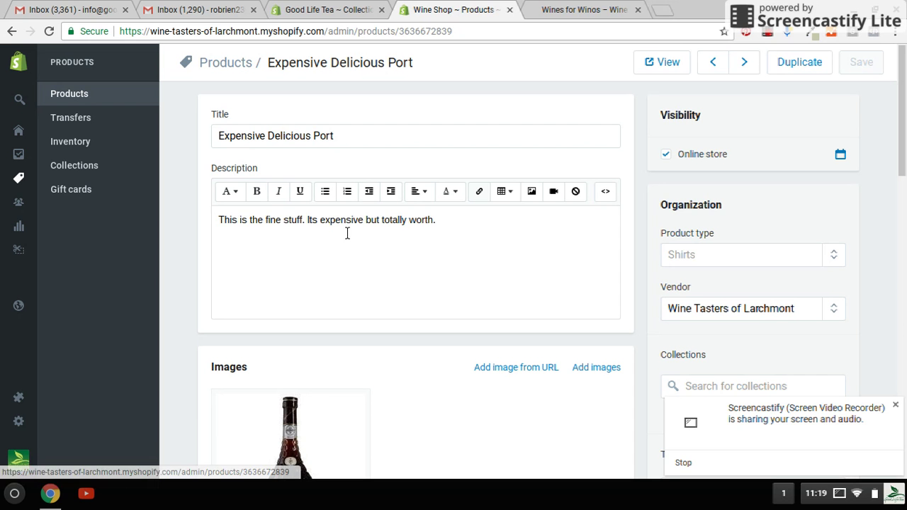
# - Add a coloured Heading 1 line 'On Sale Till Sunday 2/29/2017 or till we run out.' atop the description
pyautogui.click(226, 229)
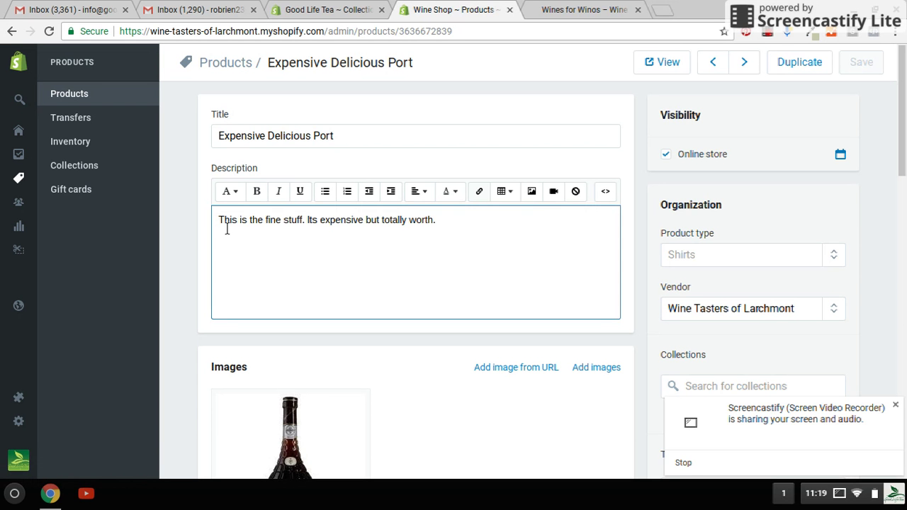
pyautogui.press('Return')
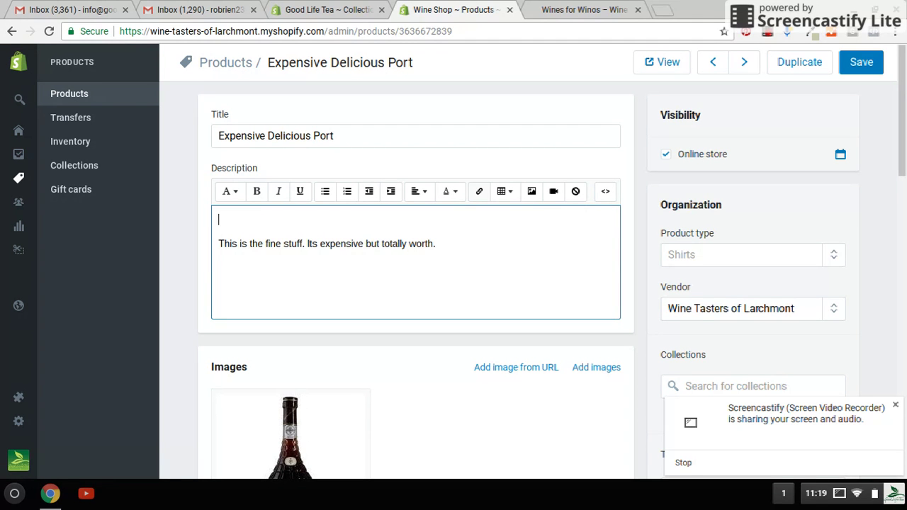
pyautogui.write('On Sale Till Sunday 2/29/2017 or till we run out.')
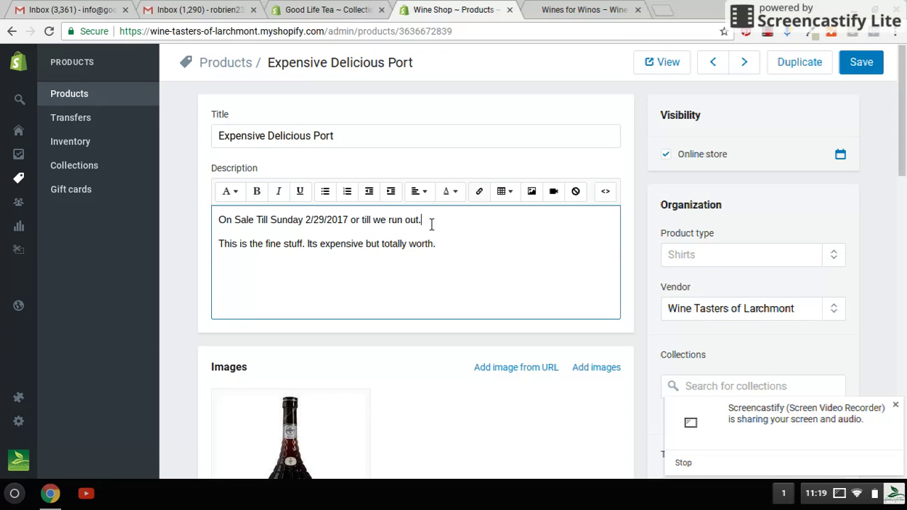
pyautogui.moveTo(431, 224); pyautogui.dragTo(248, 204)
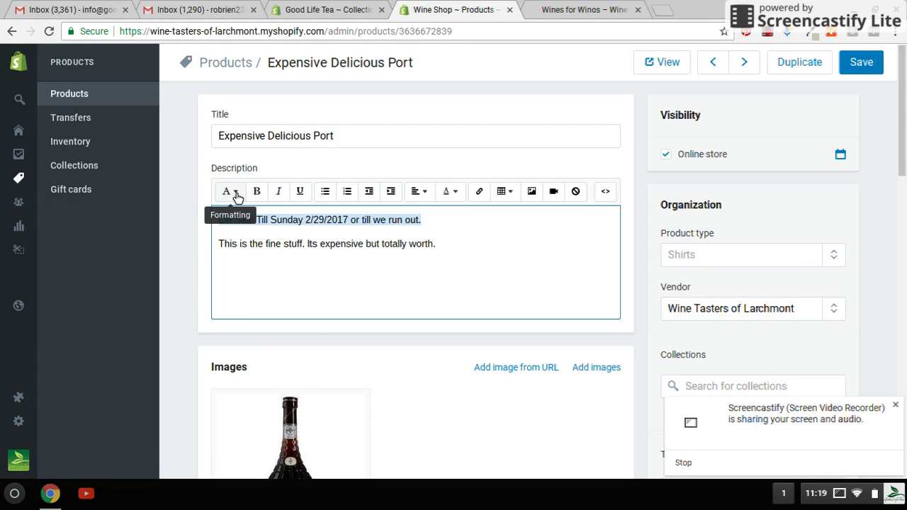
pyautogui.click(236, 195)
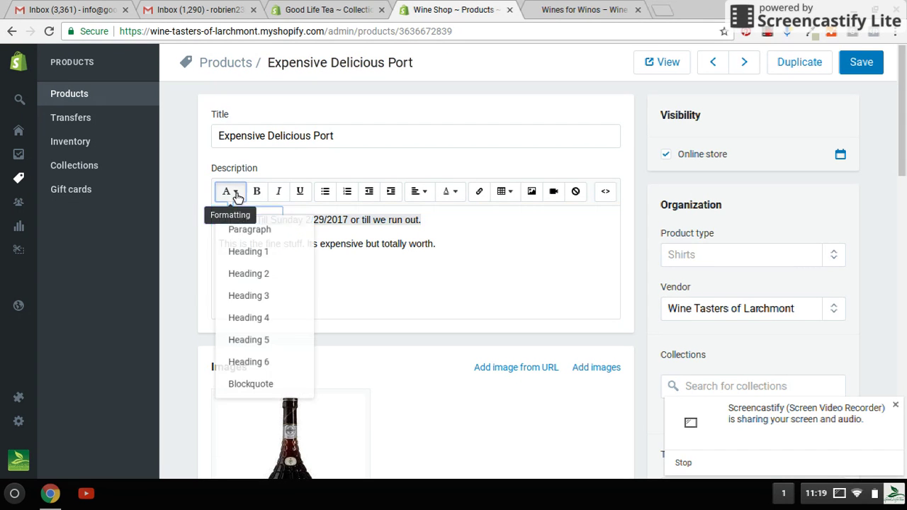
pyautogui.click(248, 254)
pyautogui.click(457, 195)
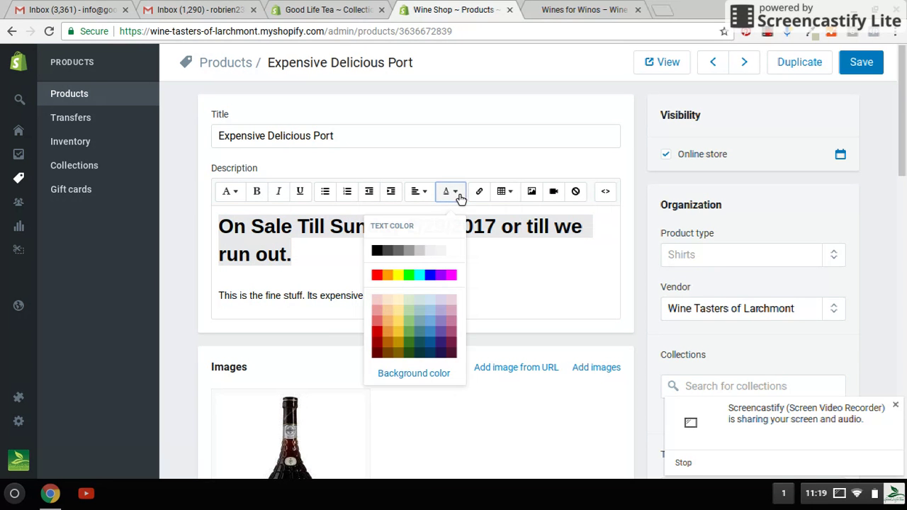
pyautogui.click(377, 275)
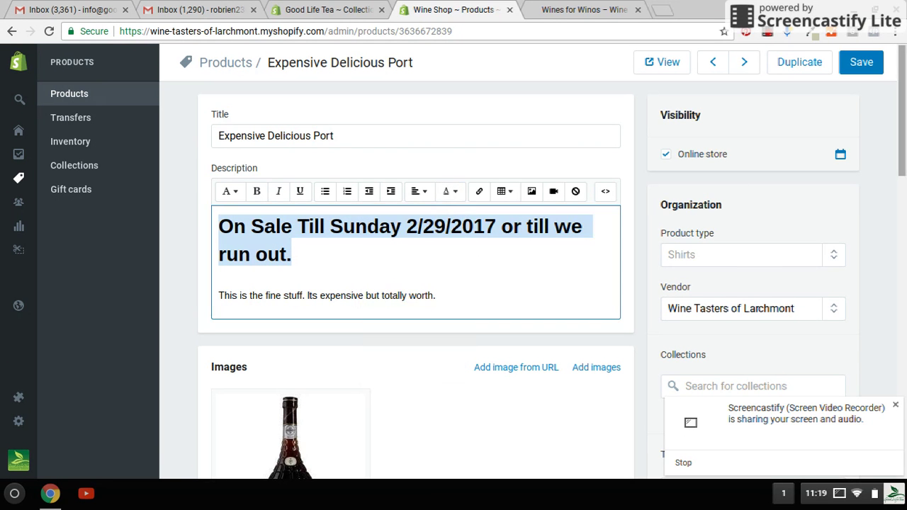
# - Set the port's price to 42 and its compare-at price to 50
pyautogui.scroll(-5, 390, 298)
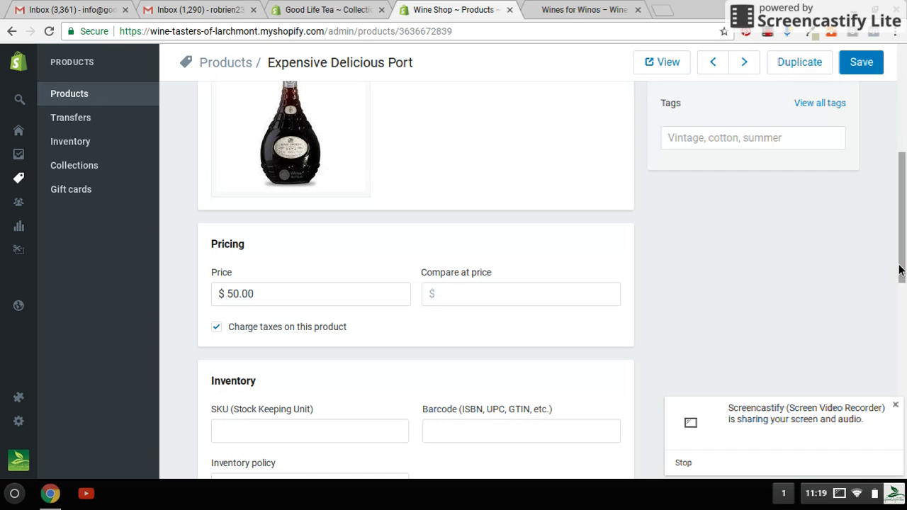
pyautogui.moveTo(344, 298); pyautogui.dragTo(143, 306)
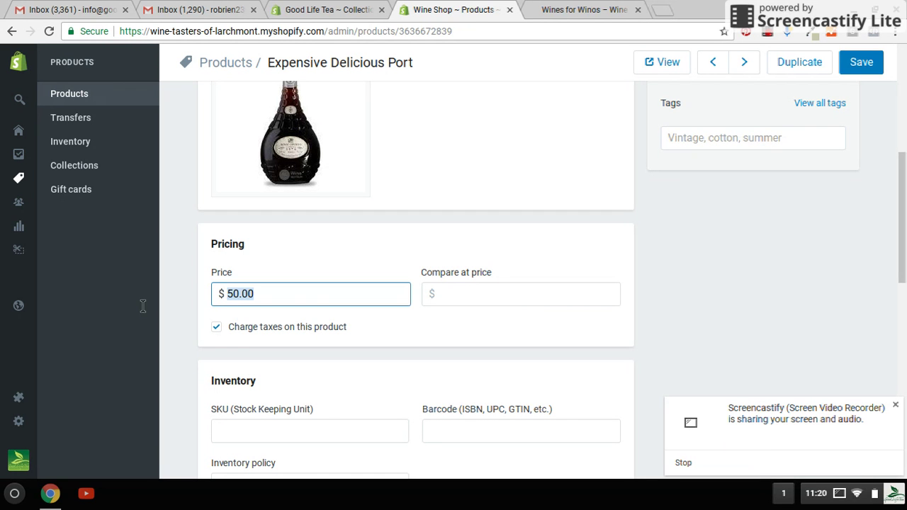
pyautogui.write('42')
pyautogui.click(504, 297)
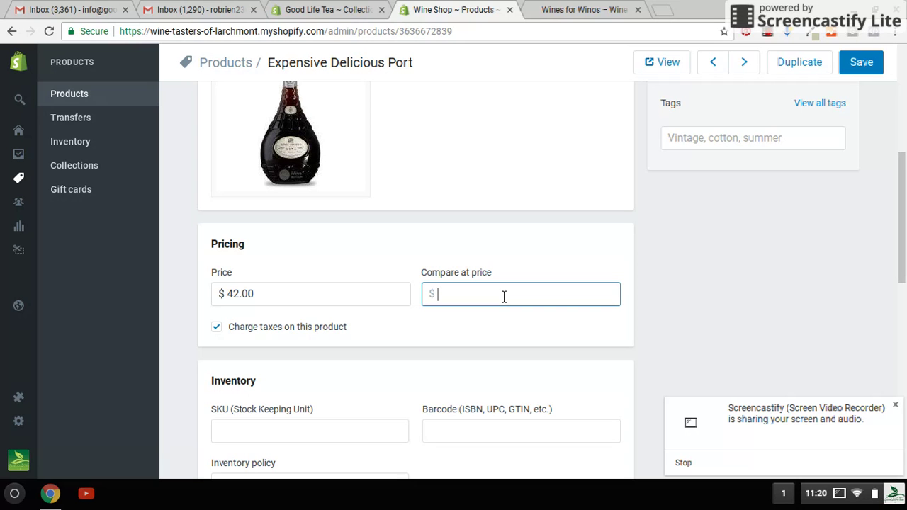
pyautogui.write('50')
# - Tag the port On Sale and save the product
pyautogui.click(796, 139)
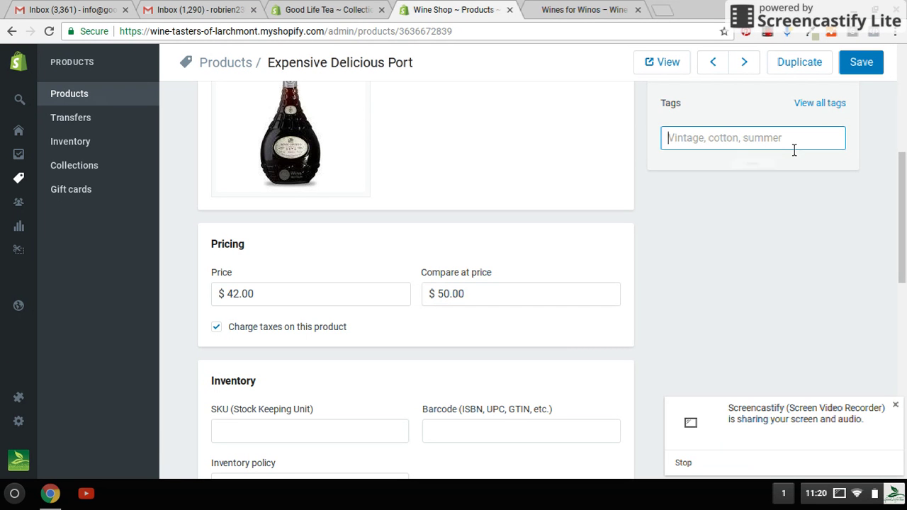
pyautogui.write('on')
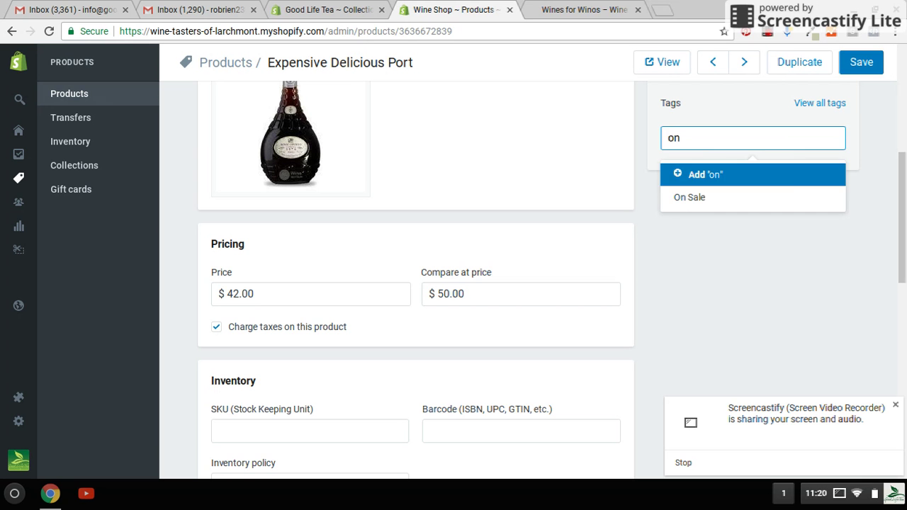
pyautogui.click(779, 193)
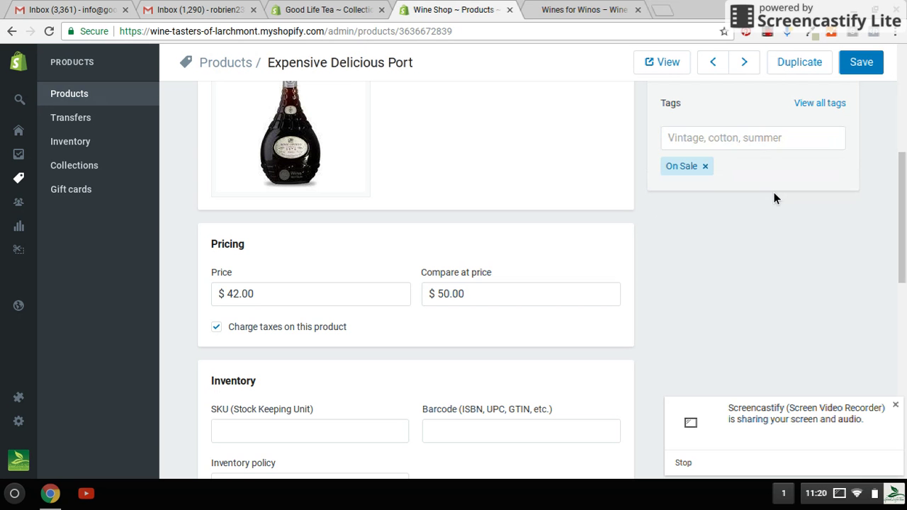
pyautogui.click(862, 65)
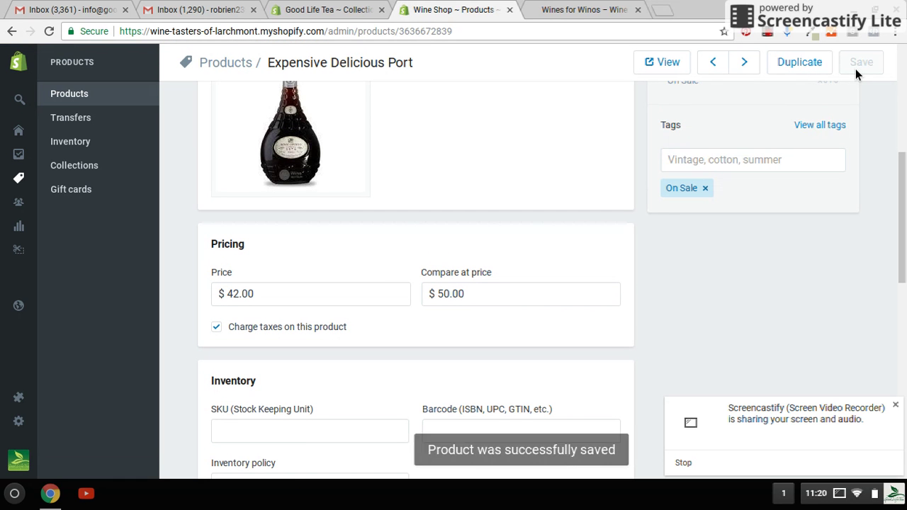
# - Open the On Sale collection and check its 'Product tag is equal to On Sale' condition
pyautogui.click(100, 167)
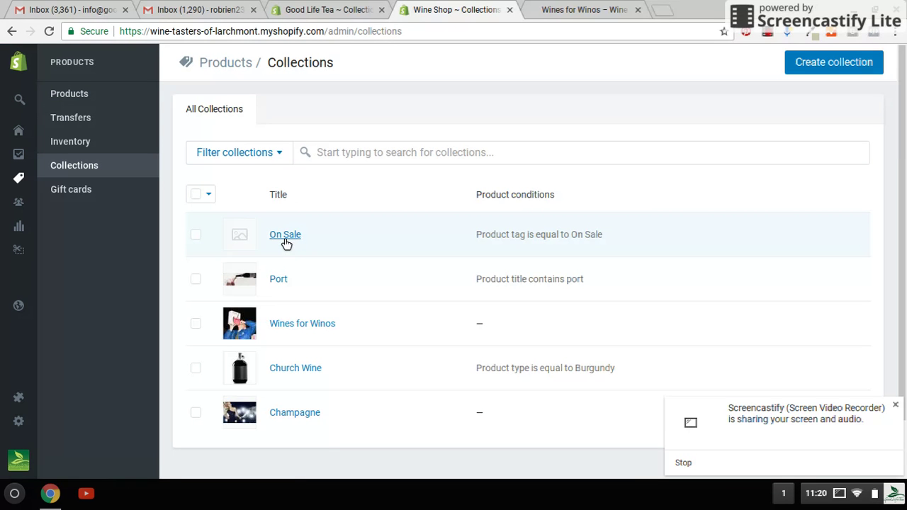
pyautogui.click(283, 242)
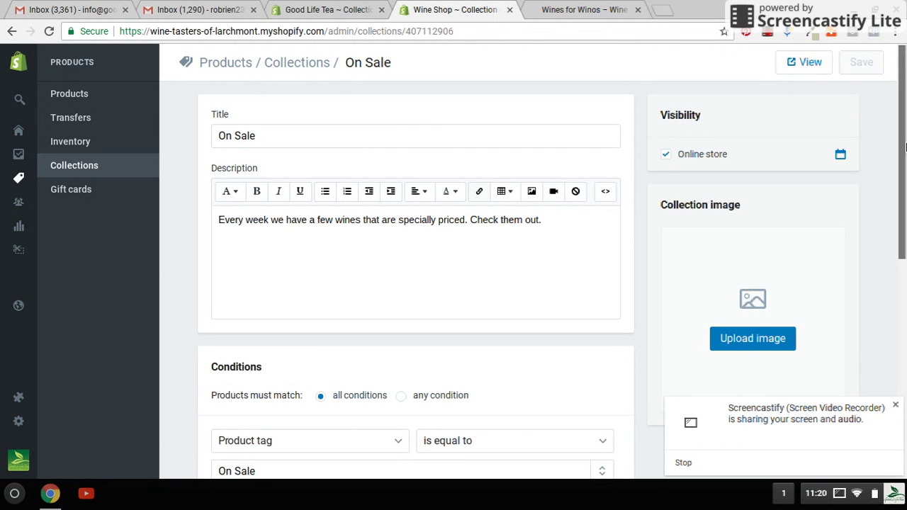
pyautogui.scroll(-2, 886, 152)
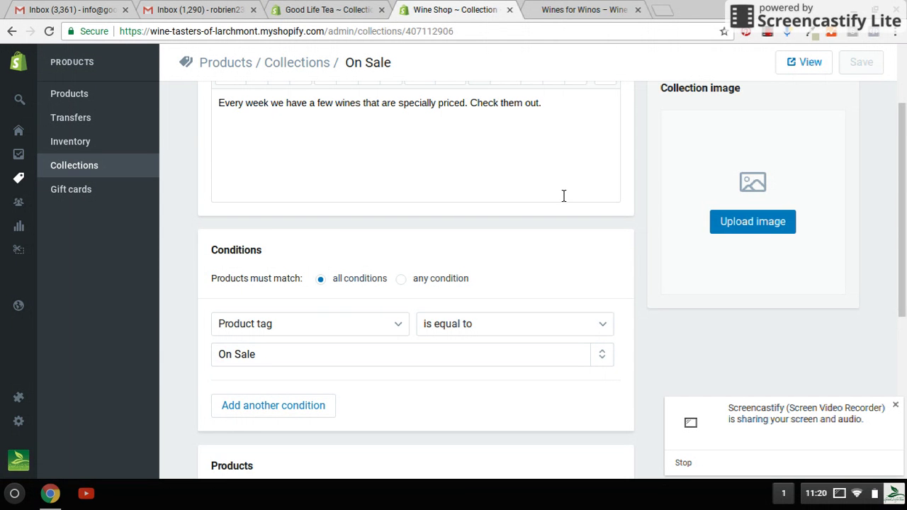
# - From the storefront home page, open the On Sale Now collection and scroll its listings
pyautogui.click(572, 10)
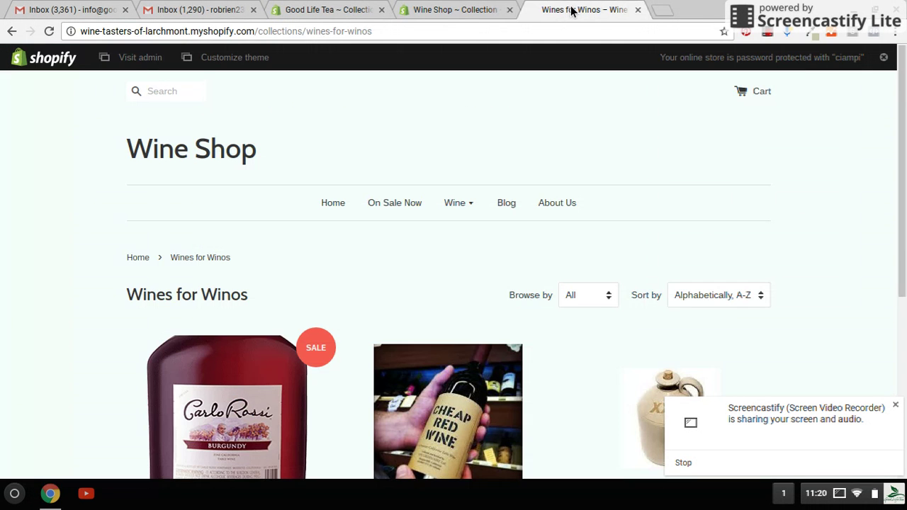
pyautogui.click(328, 203)
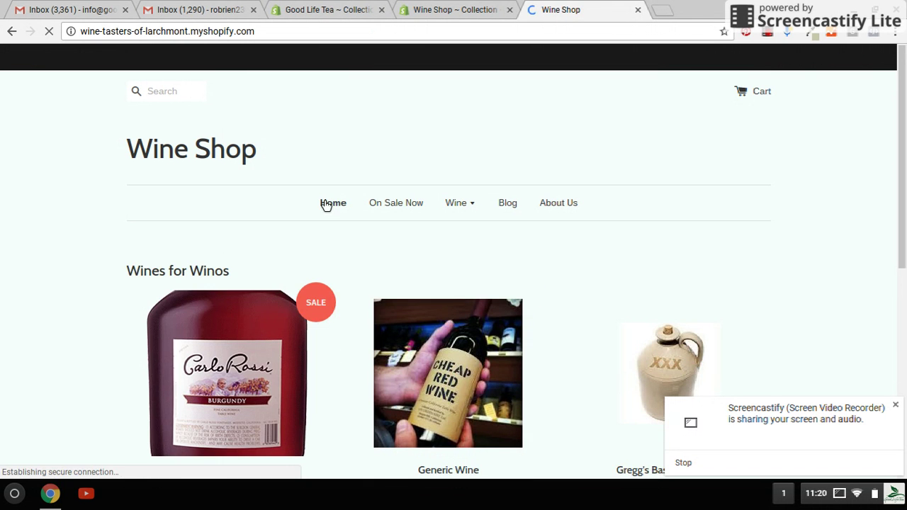
pyautogui.click(405, 205)
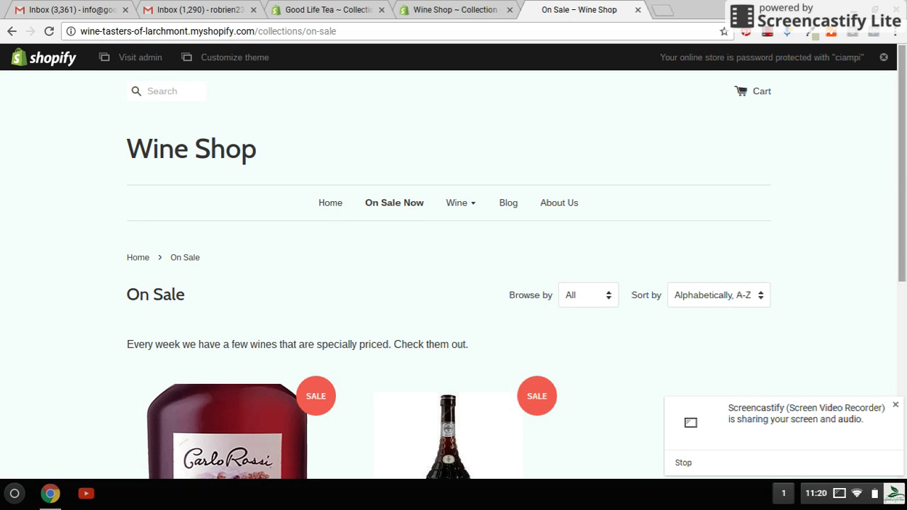
pyautogui.scroll(-3, 502, 363)
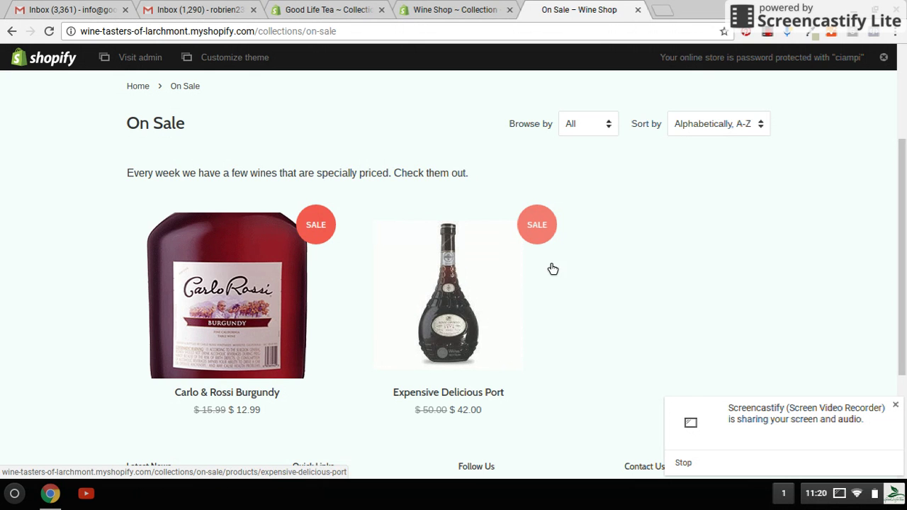
# - Read the port's red sale headline on its storefront page, then go back to the admin
pyautogui.click(442, 345)
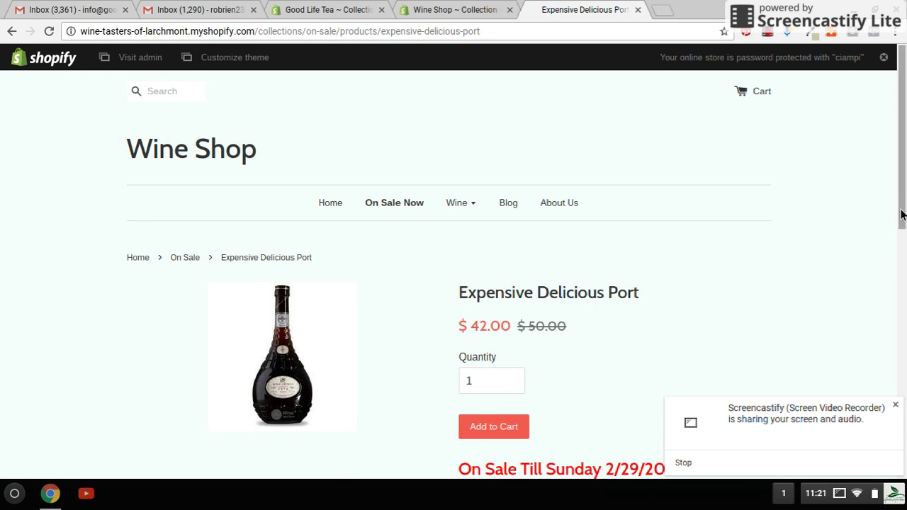
pyautogui.moveTo(904, 206); pyautogui.dragTo(903, 248)
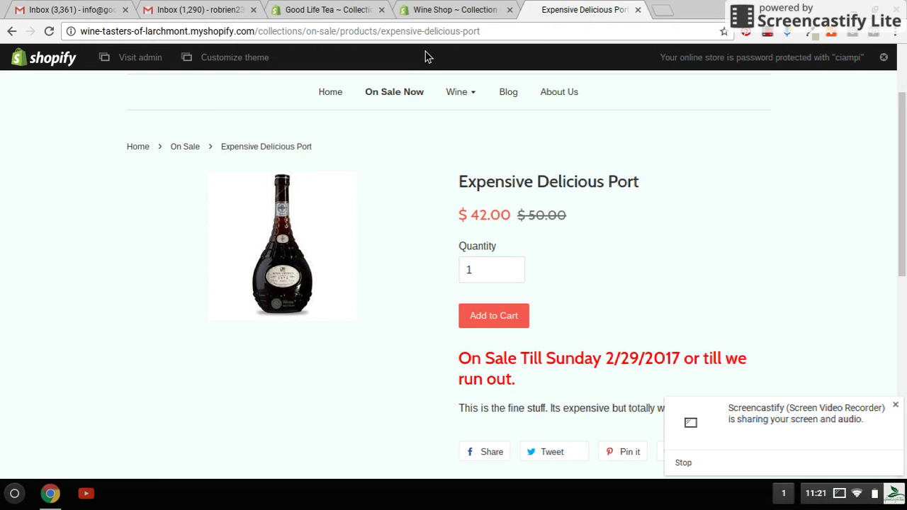
pyautogui.click(438, 11)
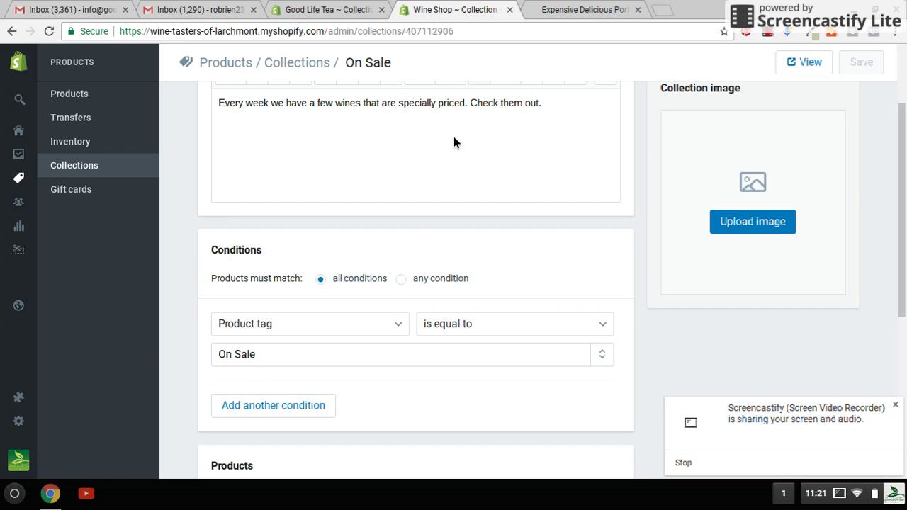
# - Open Expensive Delicious Port in the admin and scroll to its Pricing and Tags sections
pyautogui.click(92, 96)
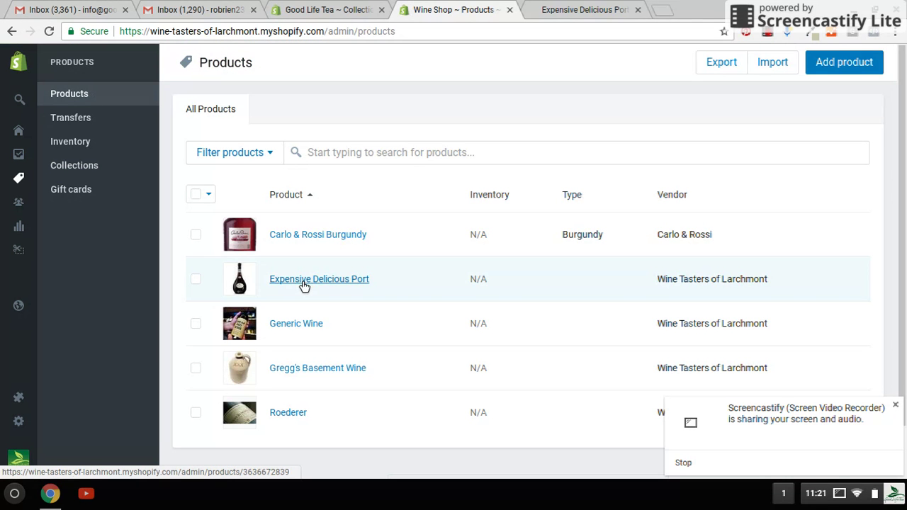
pyautogui.click(303, 282)
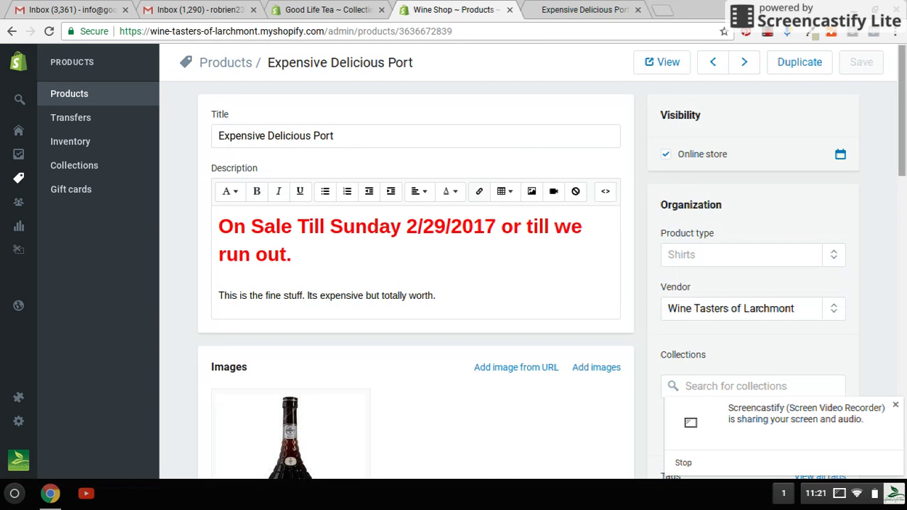
pyautogui.scroll(-4, 744, 267)
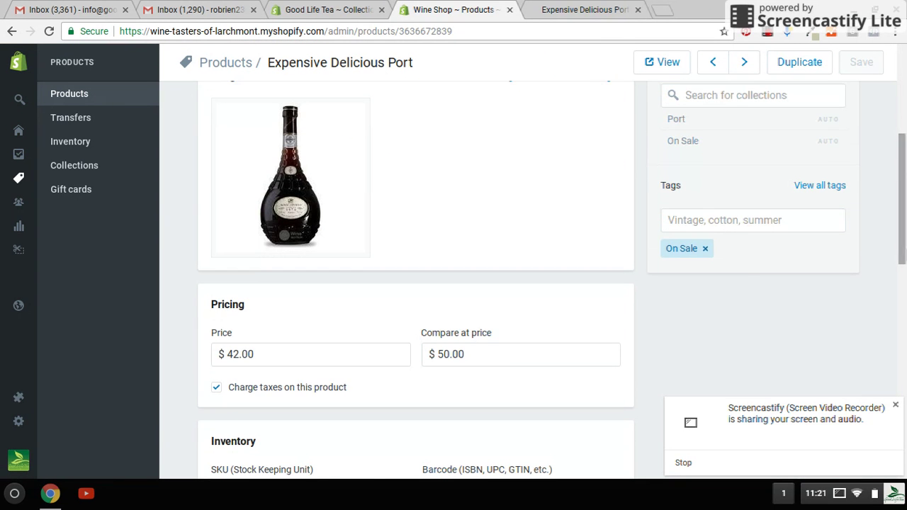
# - Remove the On Sale tag and delete the red sale headline from the description
pyautogui.click(705, 248)
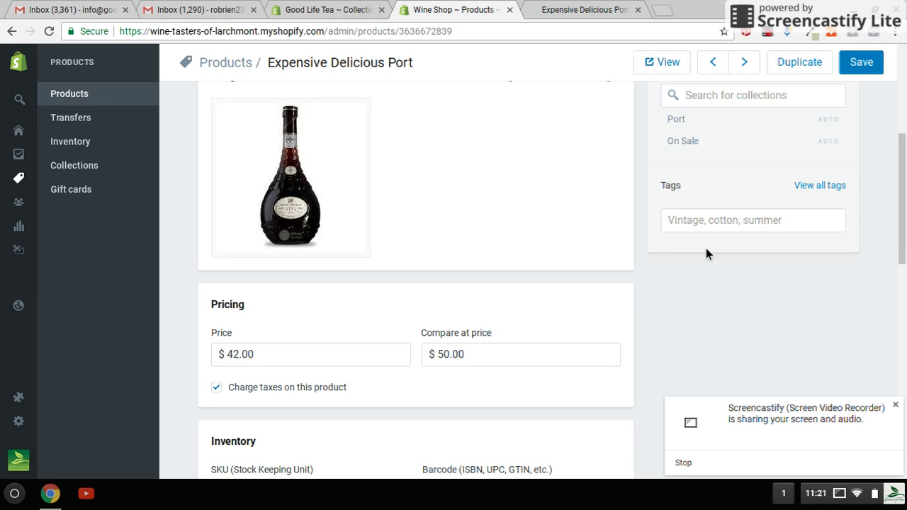
pyautogui.scroll(4, 706, 253)
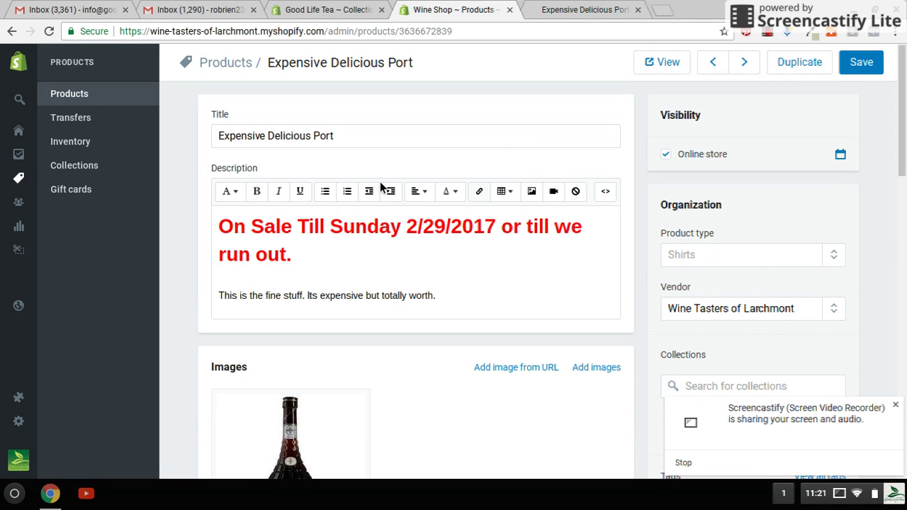
pyautogui.click(364, 268)
pyautogui.keyDown('shift'); pyautogui.click(218, 211); pyautogui.keyUp('shift')
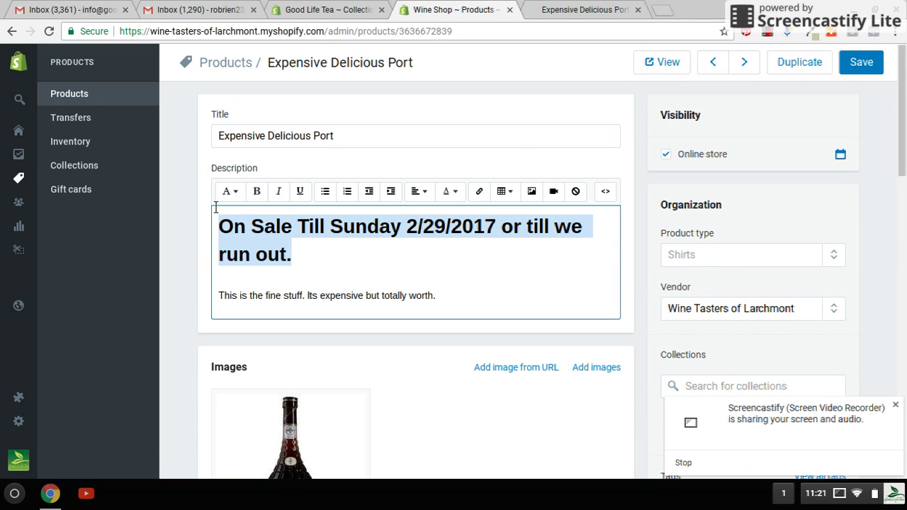
pyautogui.press('BackSpace')
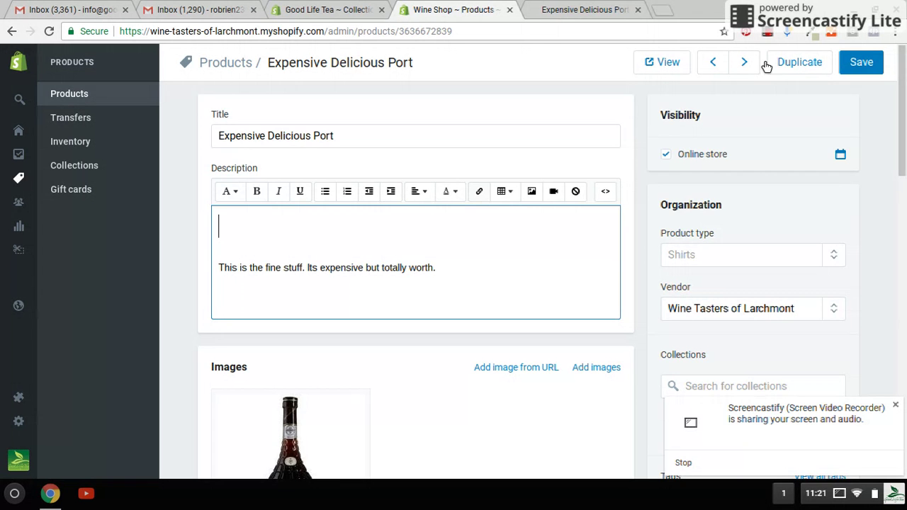
# - Restore the price to 50, clear the compare-at price, and save
pyautogui.moveTo(900, 113); pyautogui.dragTo(898, 245)
pyautogui.moveTo(368, 283); pyautogui.dragTo(178, 285)
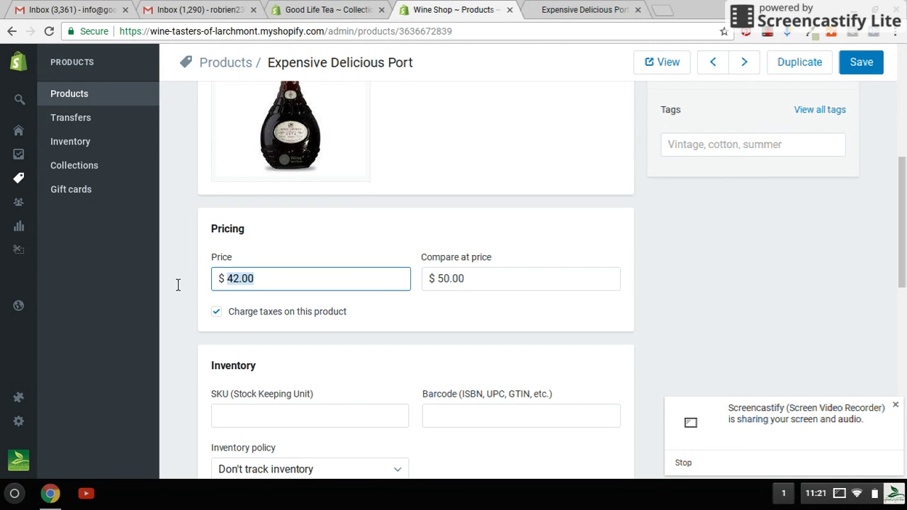
pyautogui.write('50')
pyautogui.moveTo(446, 282); pyautogui.dragTo(360, 284)
pyautogui.press('BackSpace')
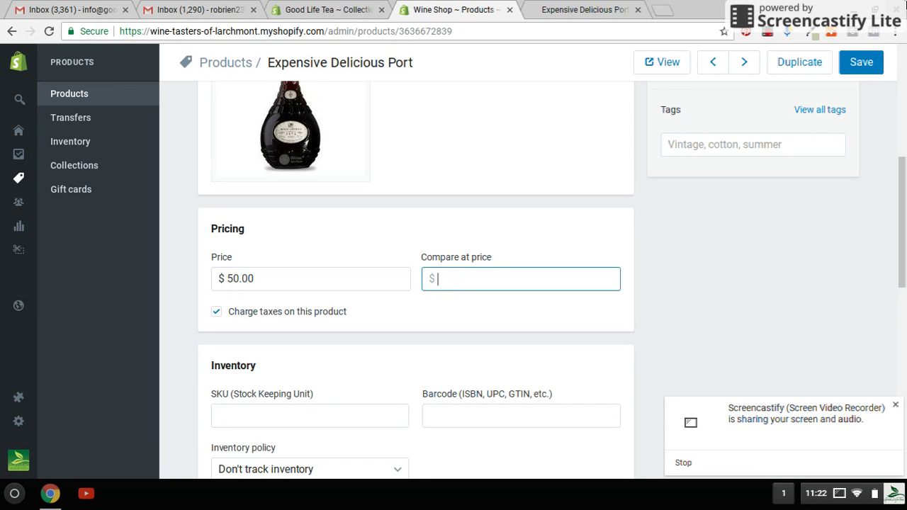
pyautogui.click(861, 62)
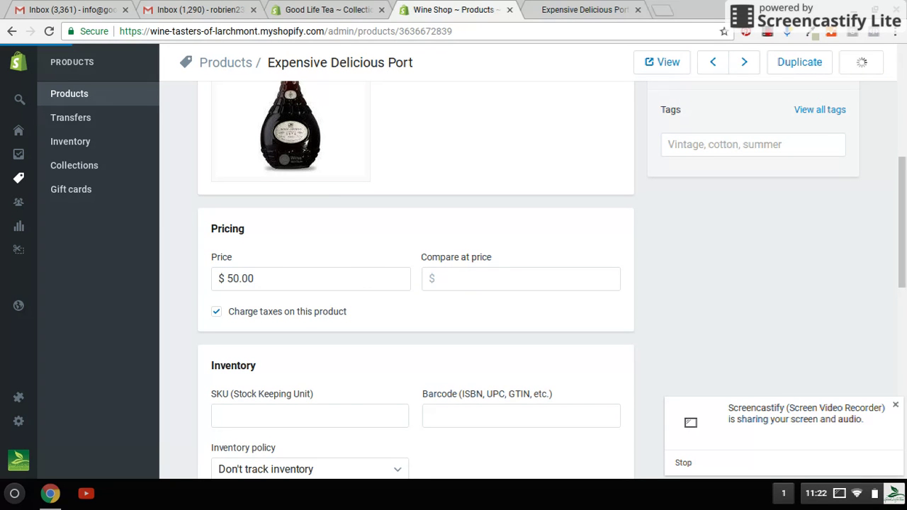
# - On the storefront, view the On Sale Now collection to check its listed products
pyautogui.click(567, 10)
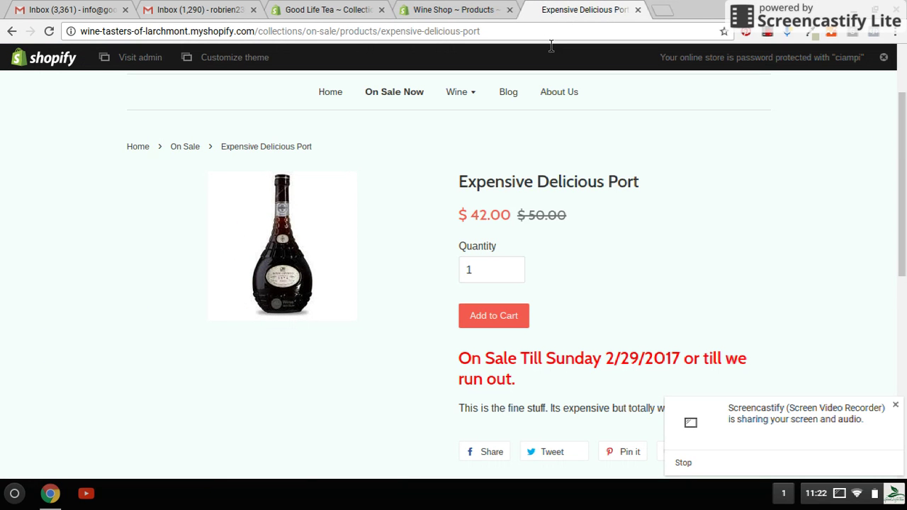
pyautogui.click(395, 92)
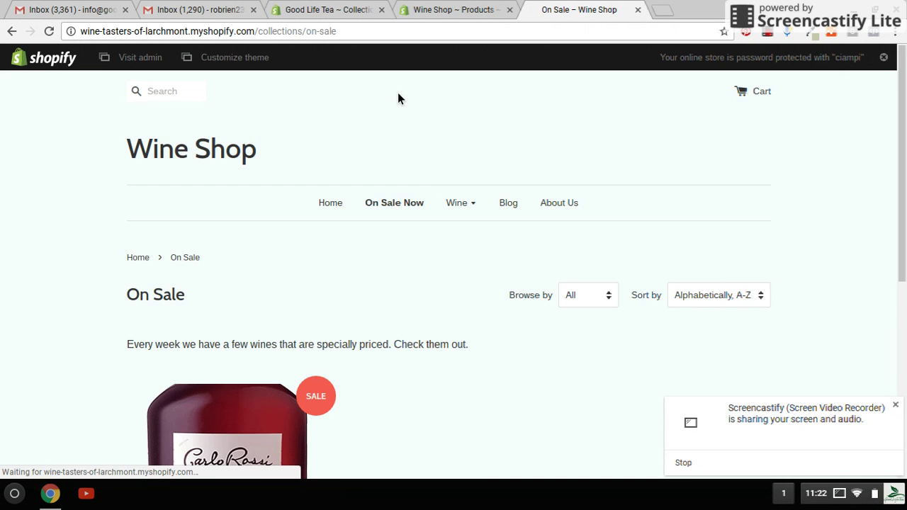
pyautogui.scroll(-3, 903, 258)
pyautogui.scroll(2, 903, 257)
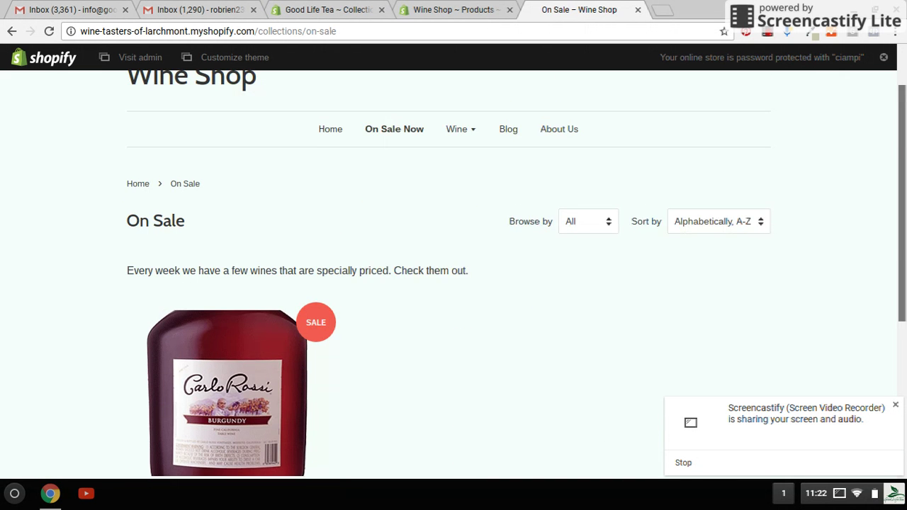
# - Open the Wine > Port collection and find Expensive Delicious Port at a plain $50.00
pyautogui.moveTo(454, 145)
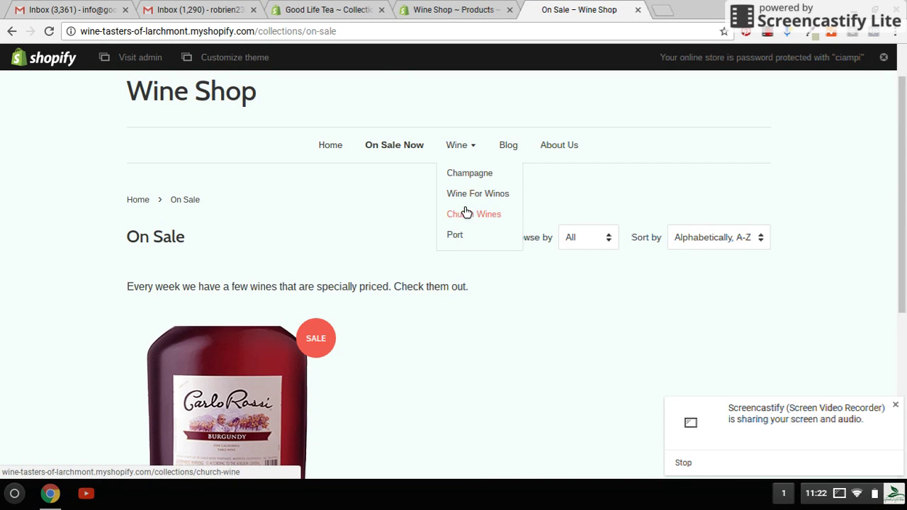
pyautogui.click(456, 236)
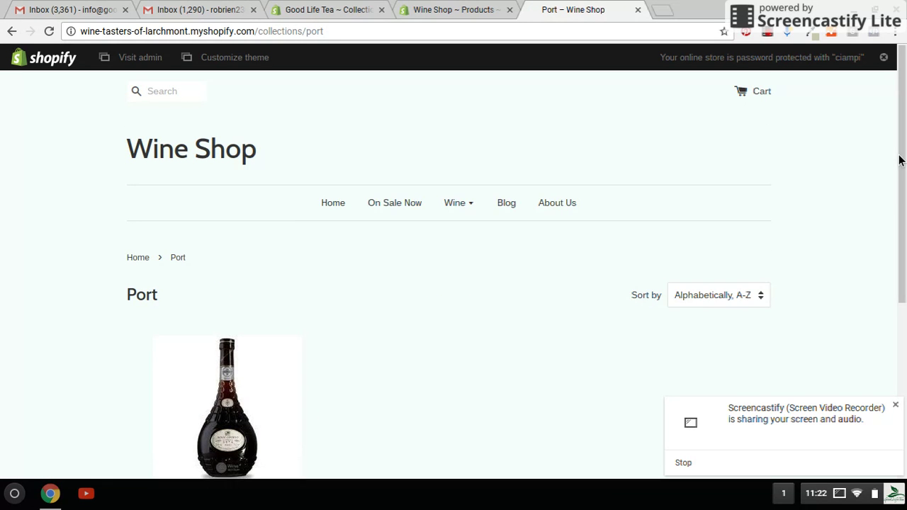
pyautogui.moveTo(904, 157); pyautogui.dragTo(889, 245)
pyautogui.moveTo(256, 316)
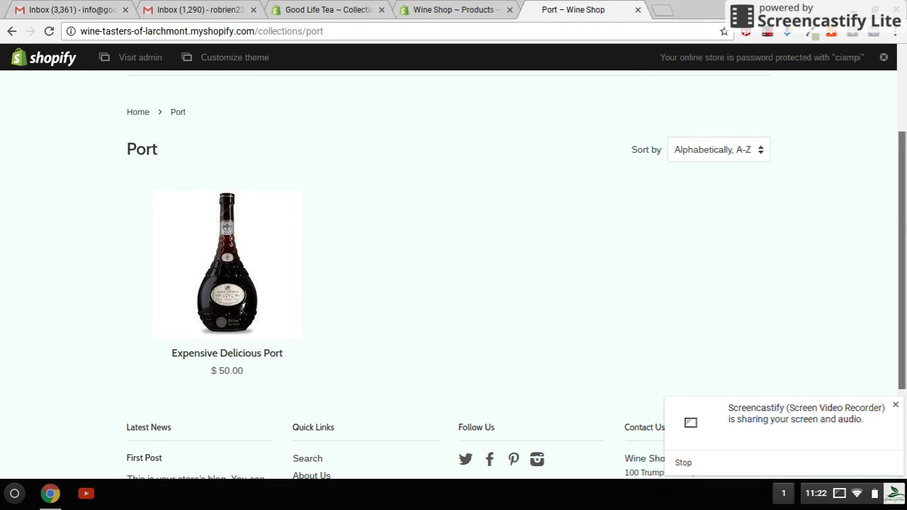
pyautogui.scroll(-2, 236, 305)
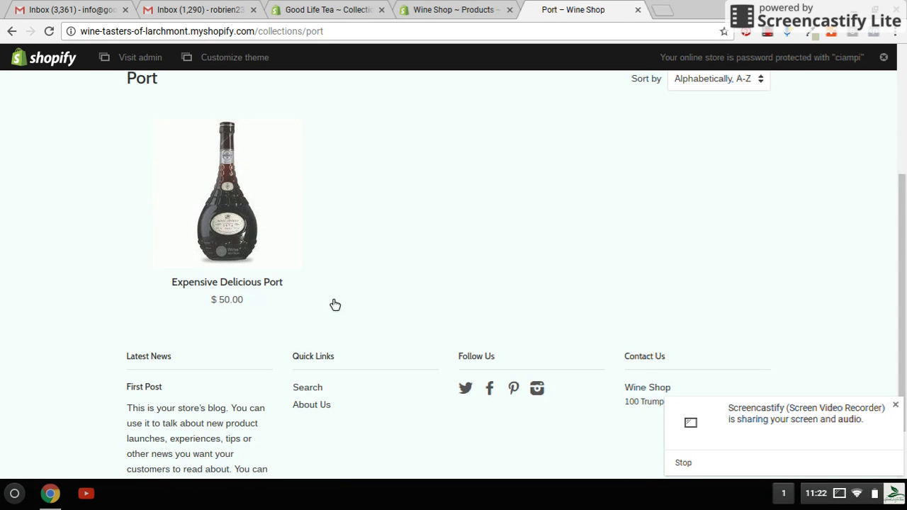